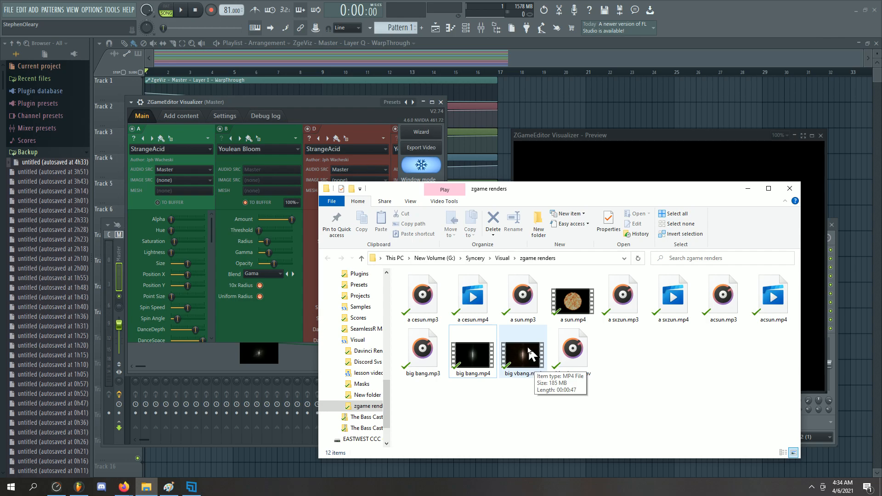
- Play the rendered video big vbang.mp4 full screen to its end and close the video player
double_click(524, 356)
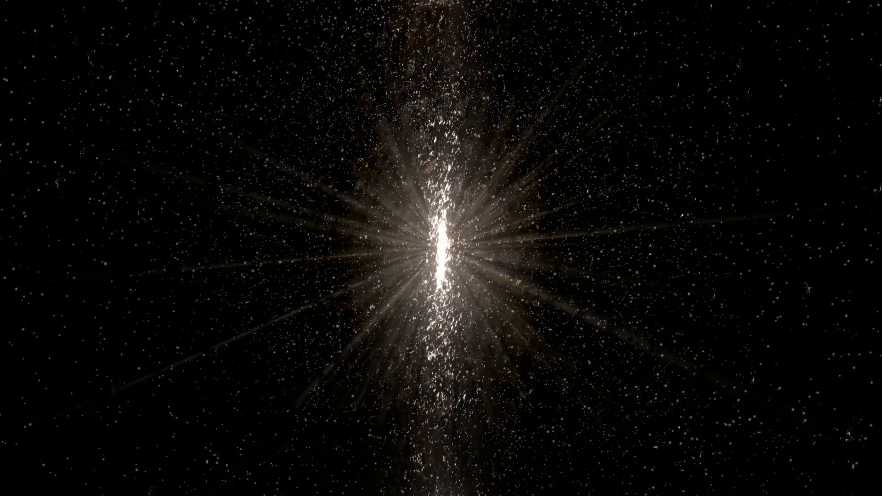
mouse_move(663, 184)
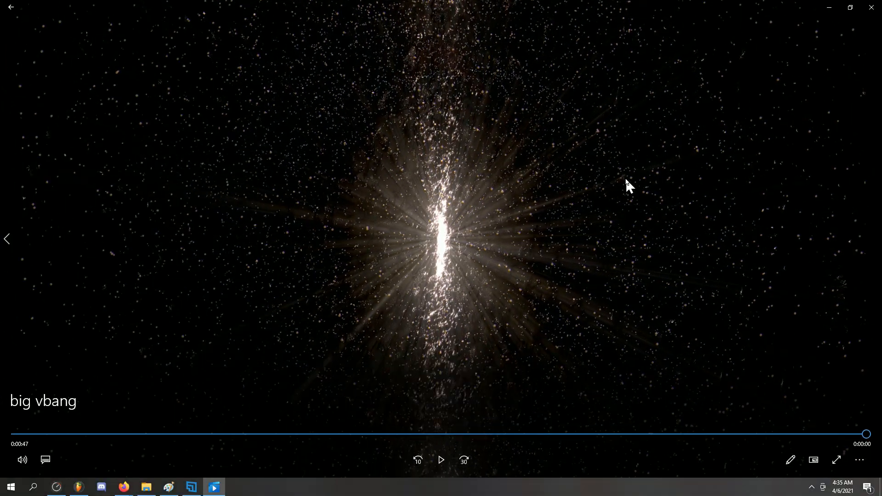
double_click(595, 254)
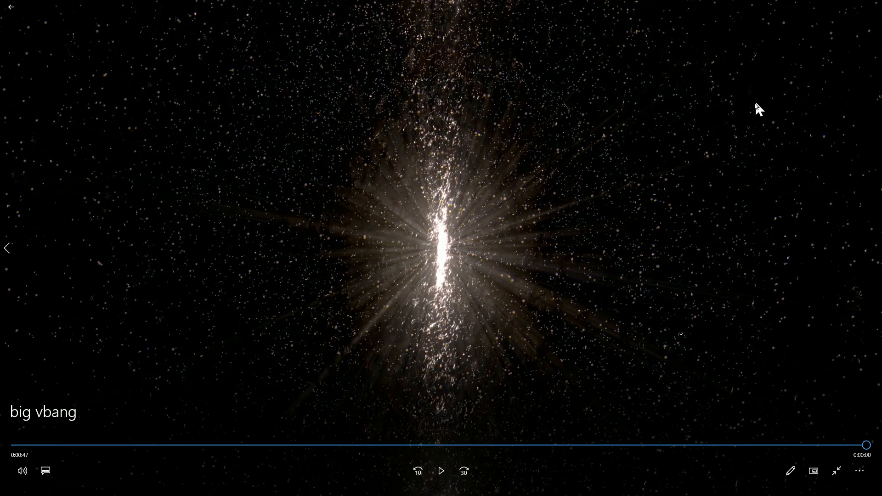
double_click(758, 110)
click(872, 7)
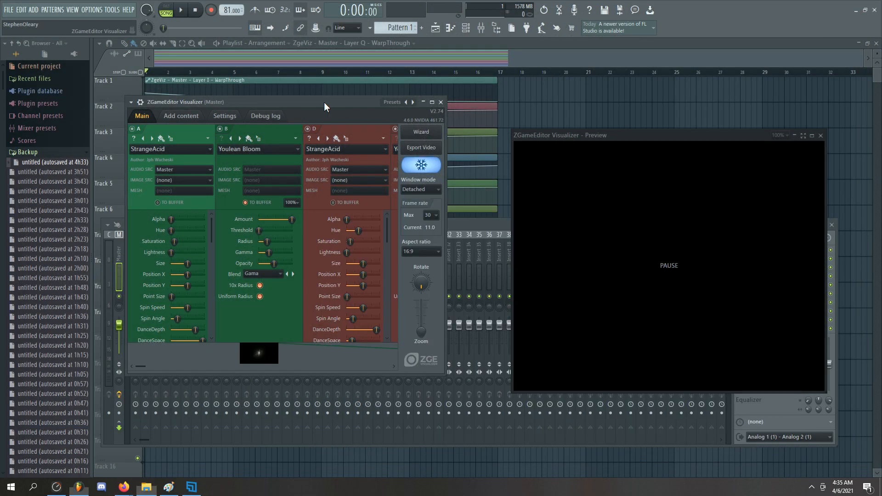
- Place the ZGameEditor Visualizer window and its preview window side by side and unfreeze the visualizer
click(324, 102)
drag(303, 104, 367, 101)
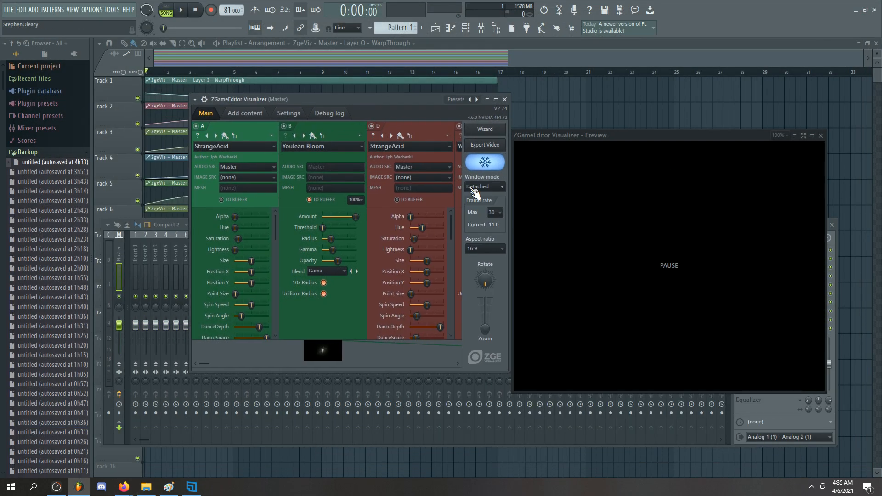
drag(581, 138, 592, 139)
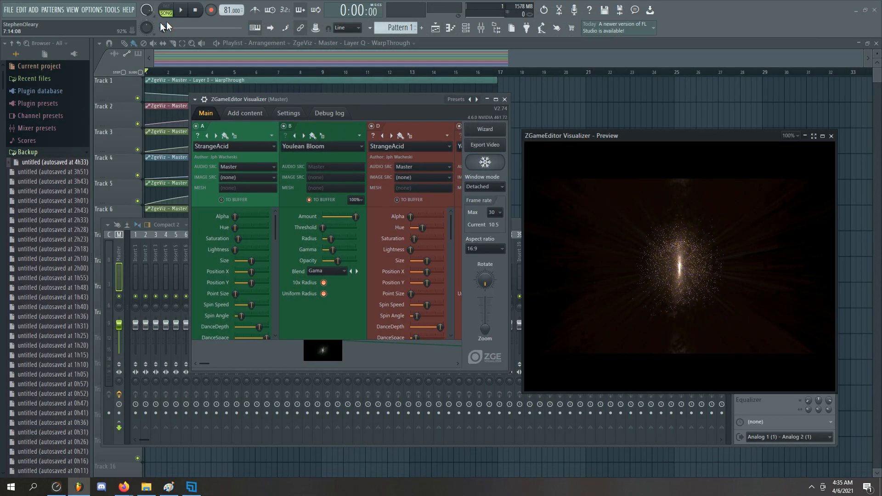
- Move the song position to about 0:20, play short passages, and inspect the paused visualizer preview full screen
drag(163, 27, 197, 28)
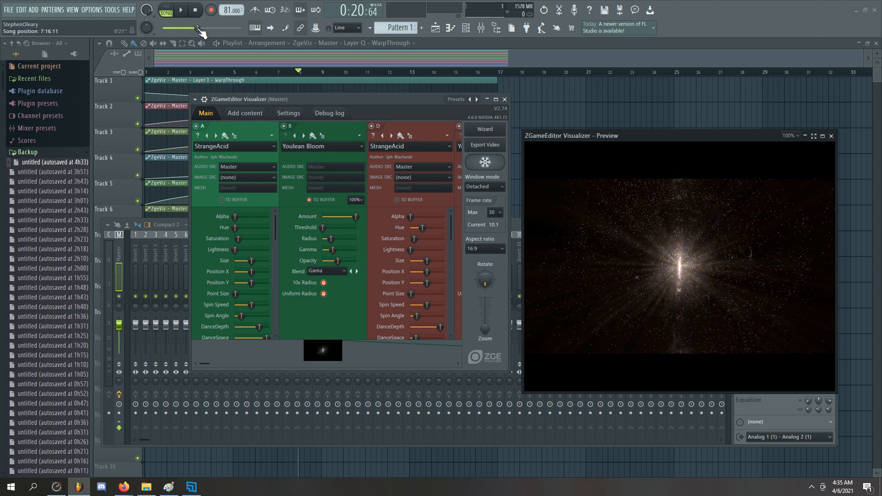
click(184, 12)
click(184, 13)
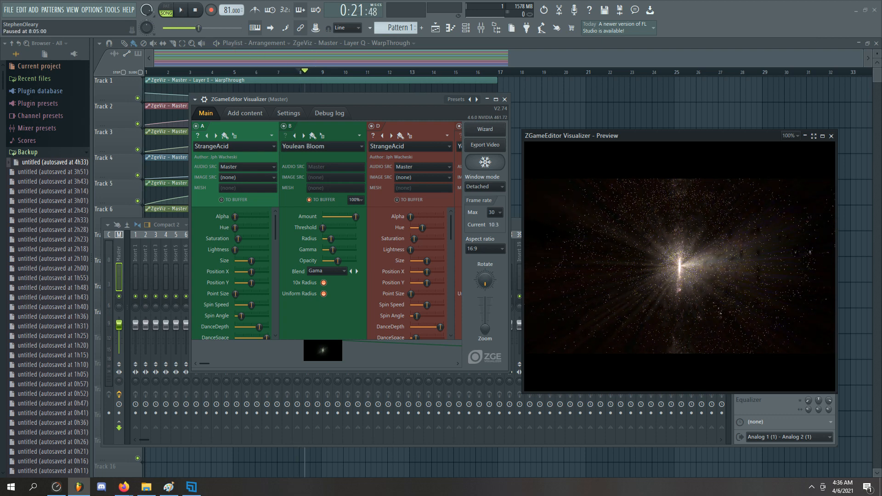
click(188, 11)
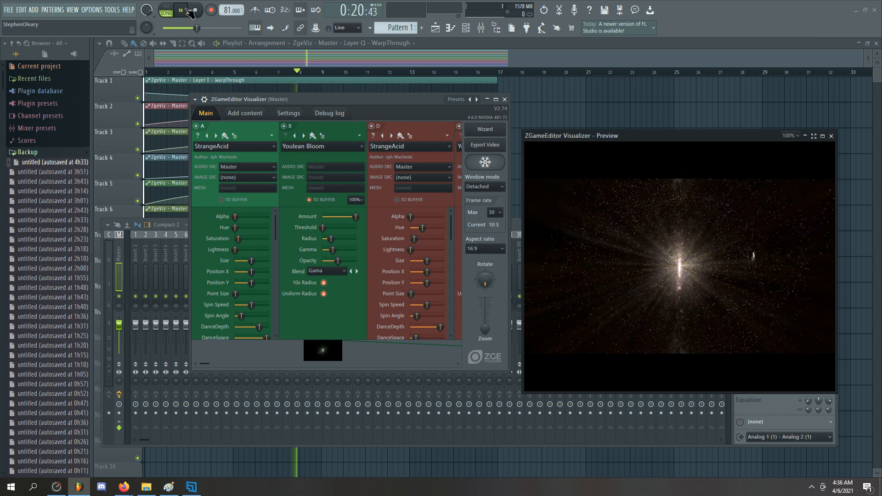
click(190, 11)
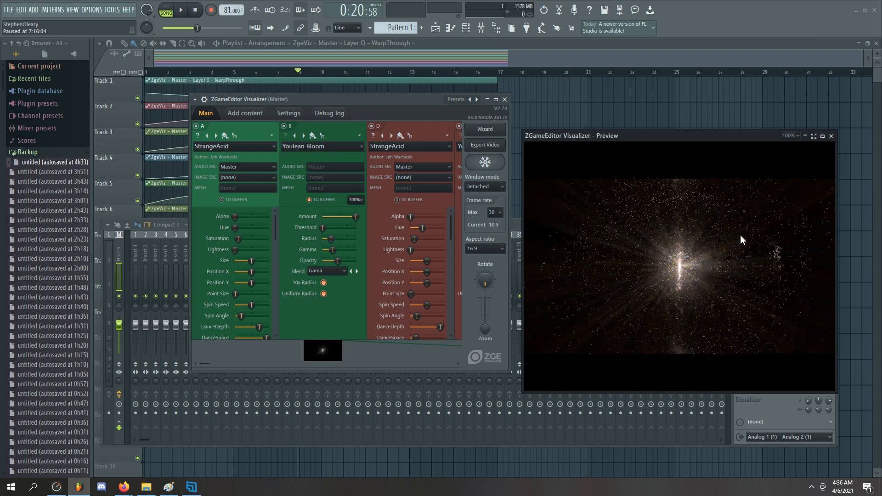
click(813, 136)
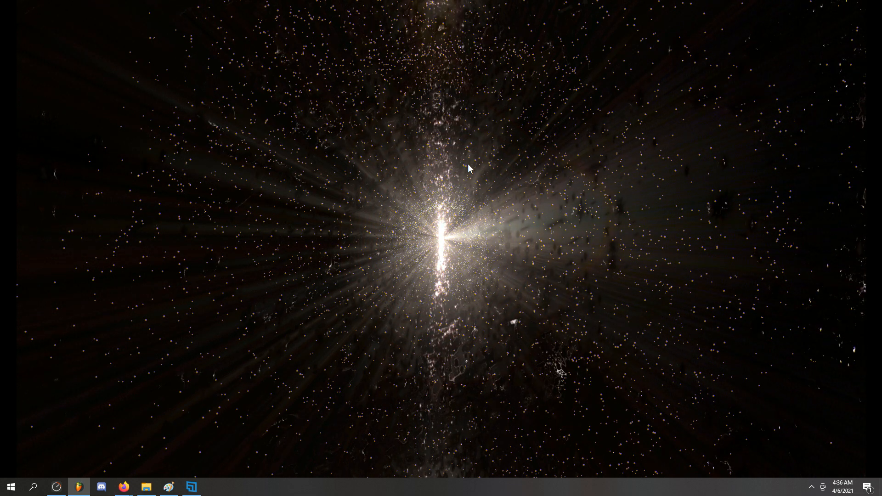
key(Escape)
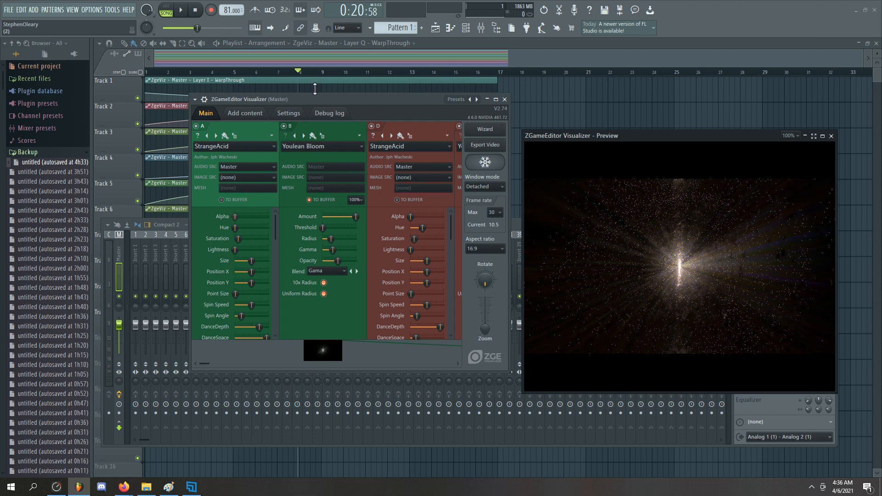
- Freeze the visualizer and enlarge its window to show layers A to G with all their parameters
drag(307, 101, 253, 94)
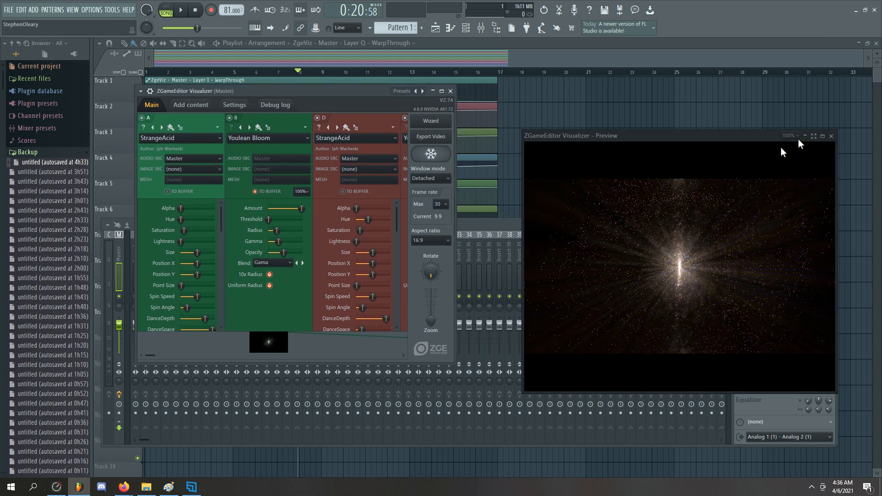
click(431, 154)
drag(461, 162, 0, 276)
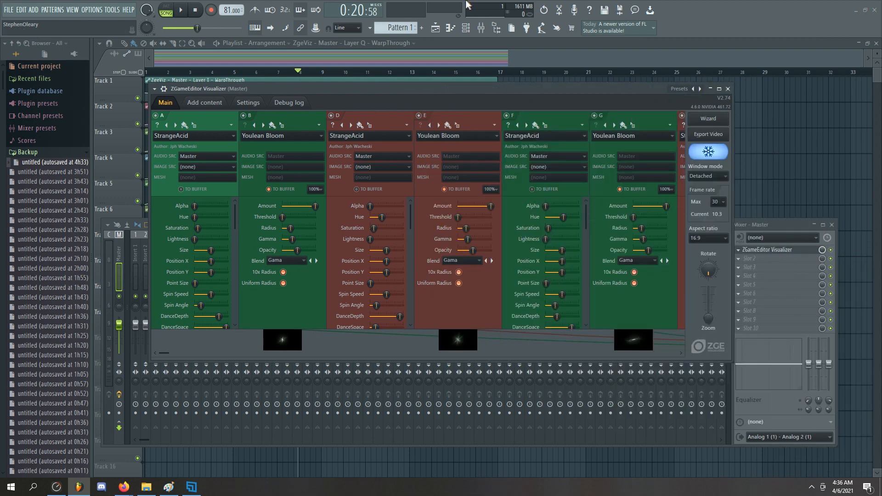
drag(410, 90, 425, 91)
drag(204, 361, 187, 476)
drag(356, 92, 379, 42)
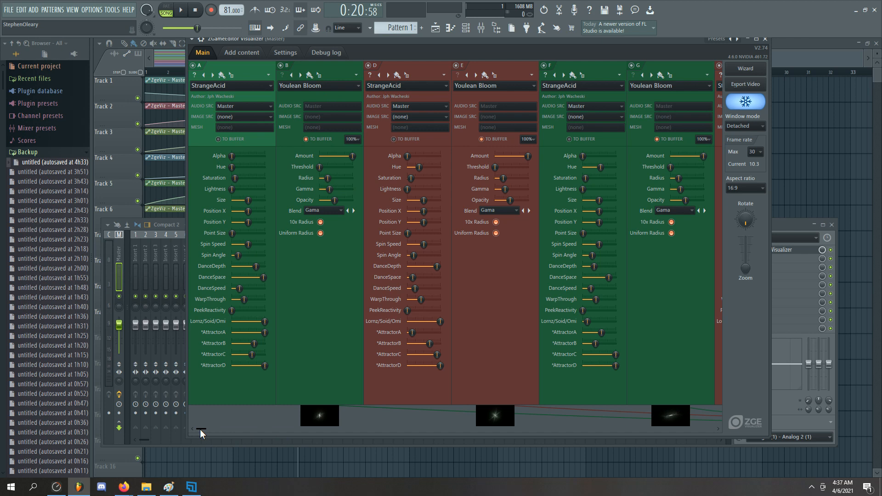
- Examine the image source options of the StrangeAcid layer R
drag(200, 429, 440, 423)
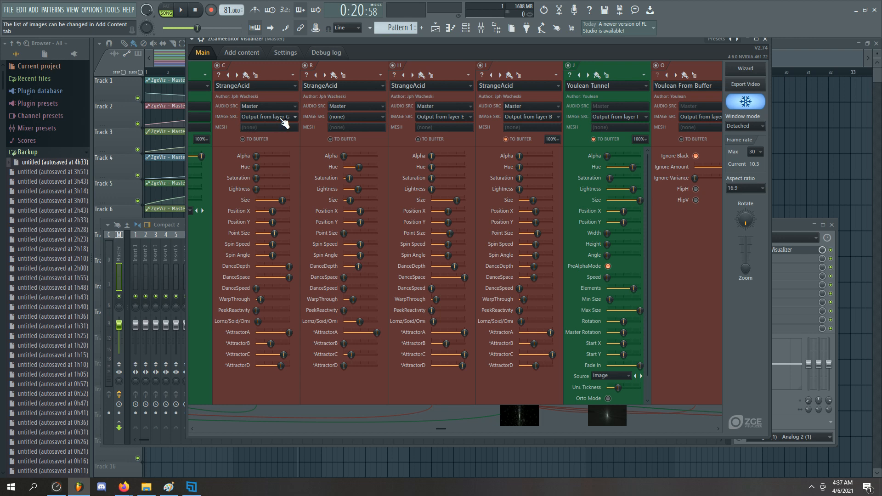
click(356, 118)
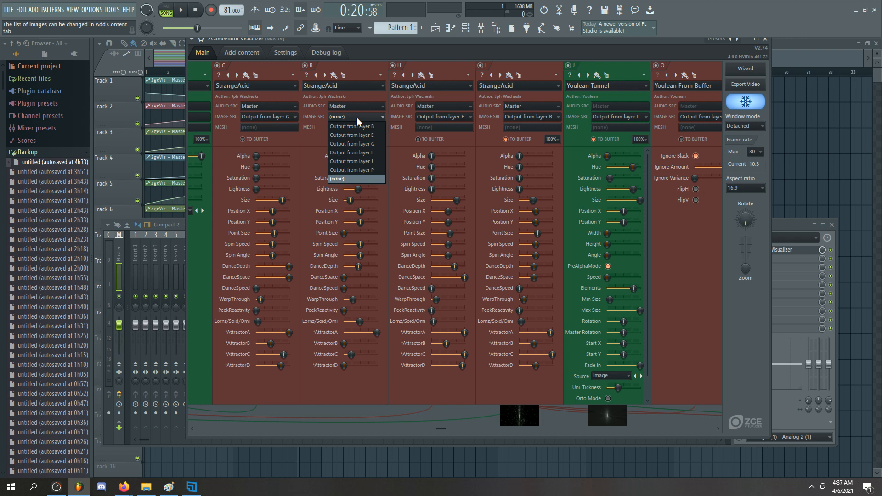
click(357, 118)
- Rename layer R as "not the thing" and check the image source options of layer H
right_click(314, 64)
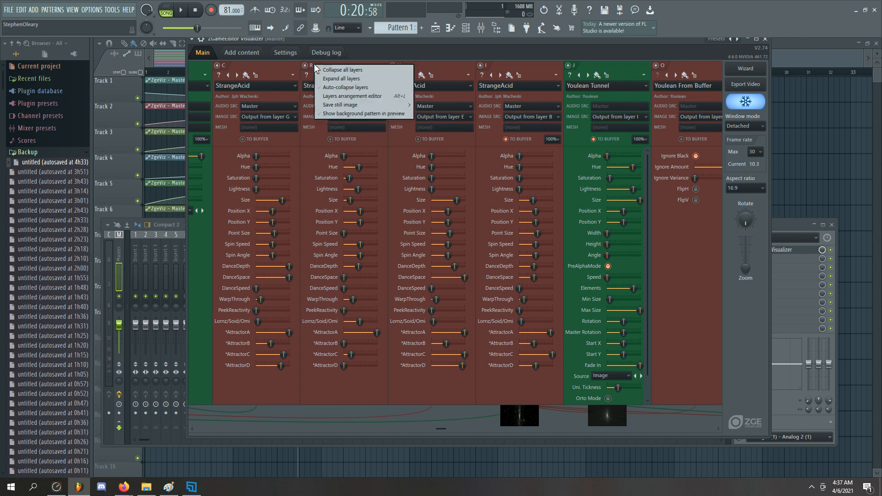
click(311, 62)
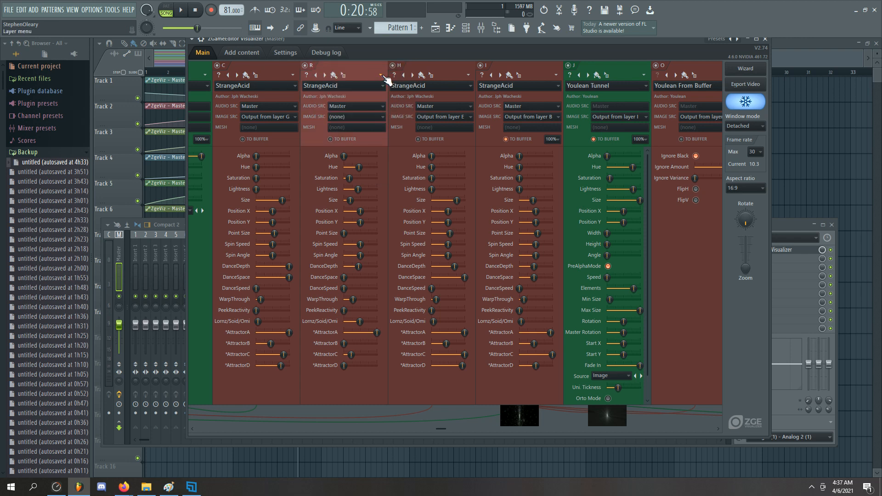
click(380, 75)
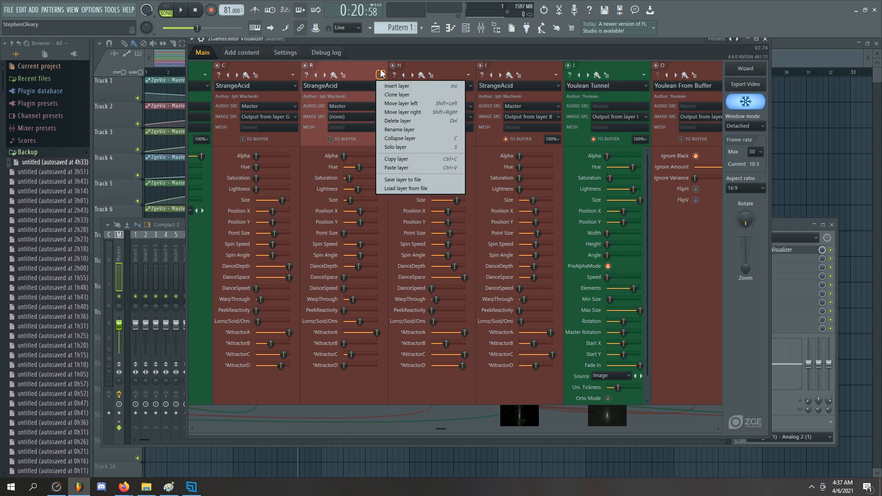
click(418, 129)
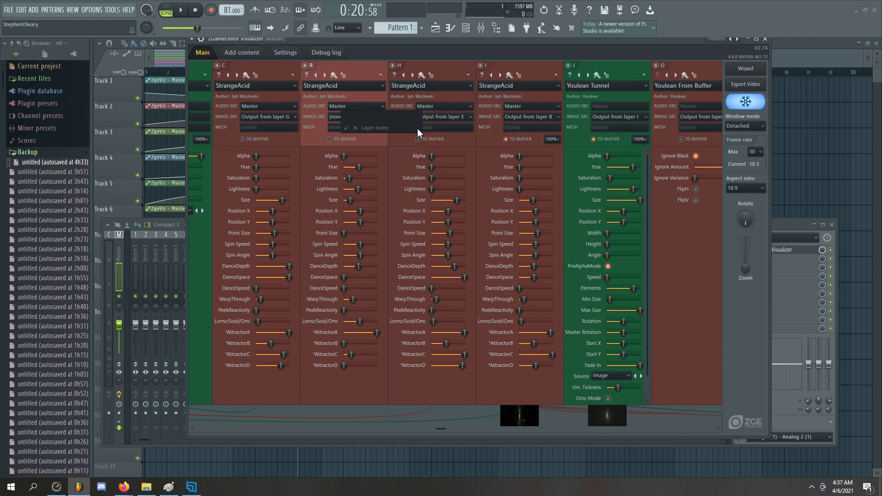
text(not the thing)
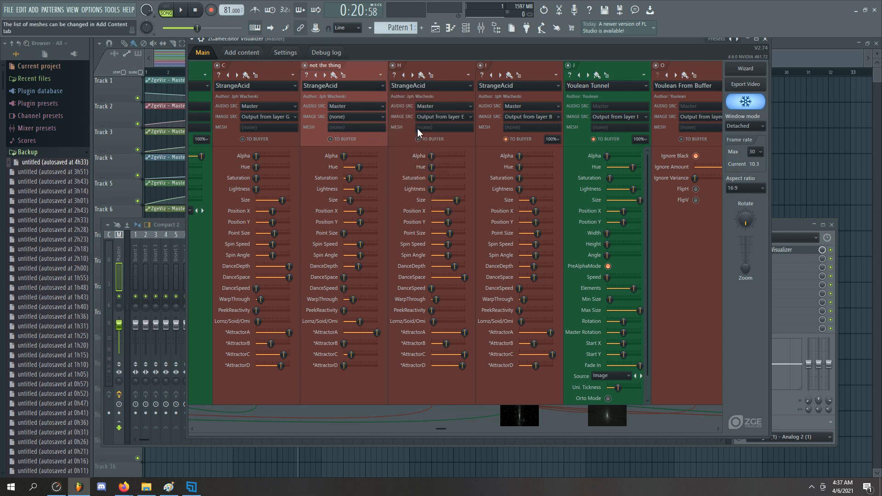
key(Return)
click(444, 118)
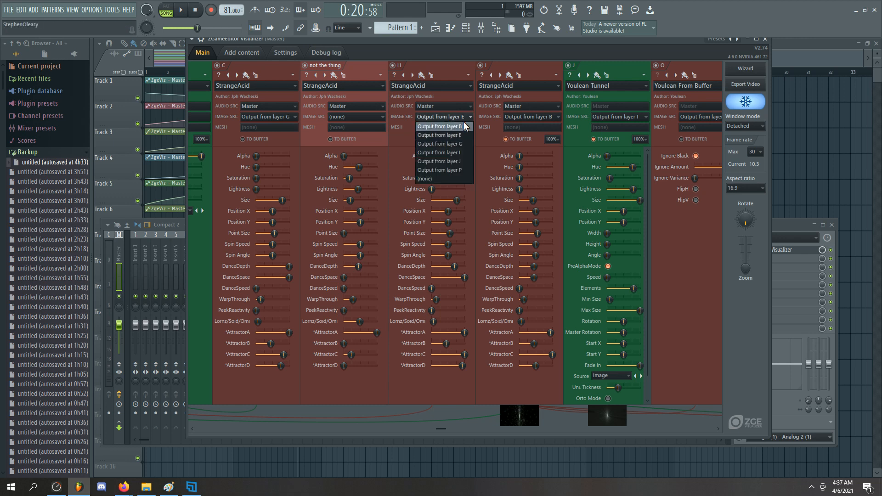
click(378, 57)
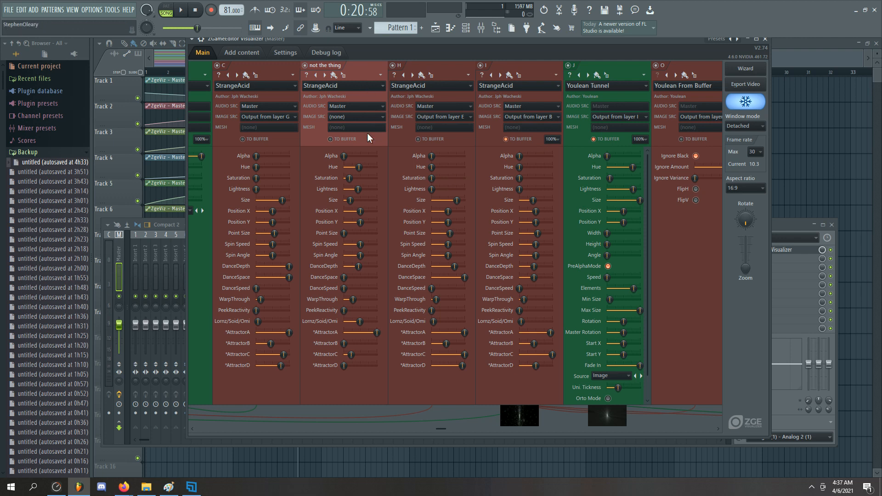
- Rename layer I as "doot" and check the image source options of the Youlean Tunnel layer J
click(556, 75)
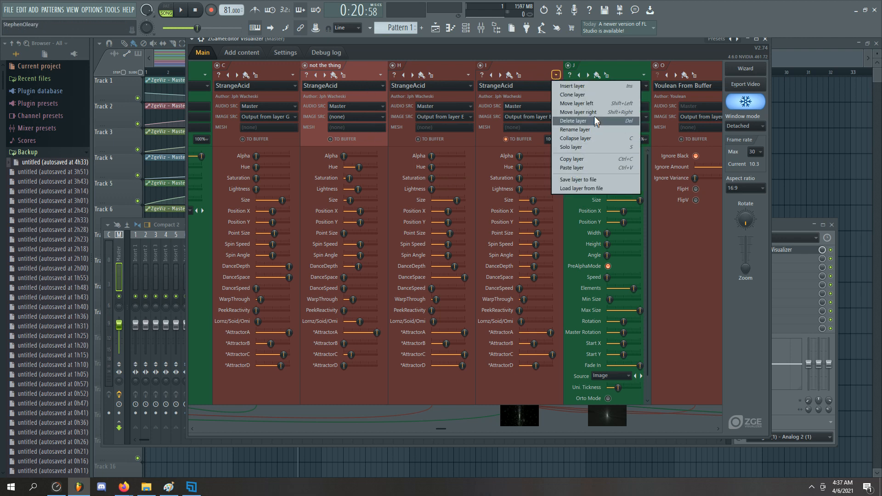
click(591, 131)
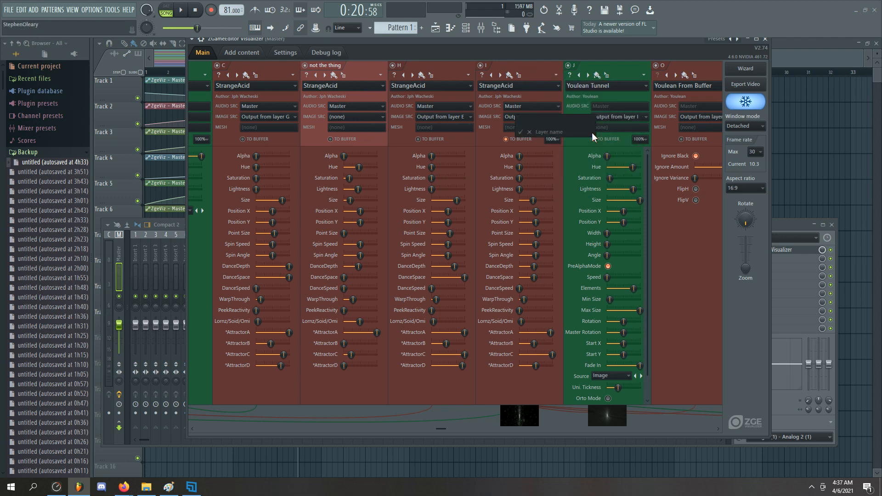
text(doot)
key(Return)
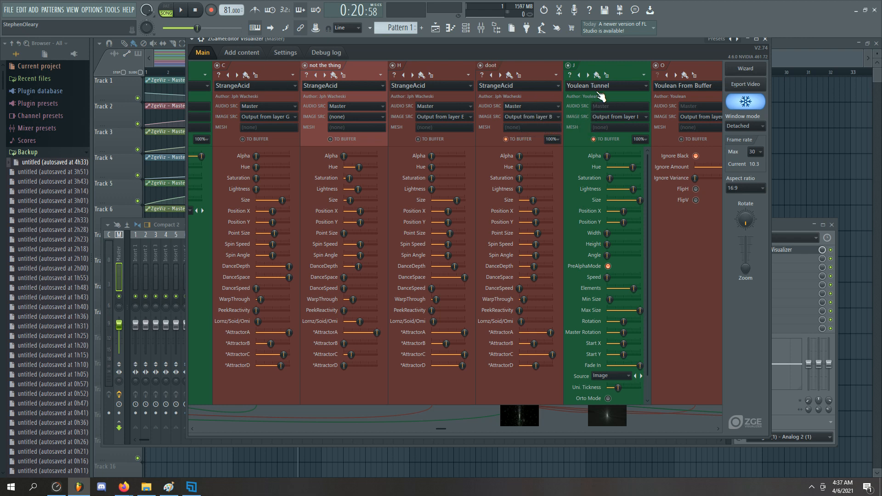
click(624, 118)
click(633, 117)
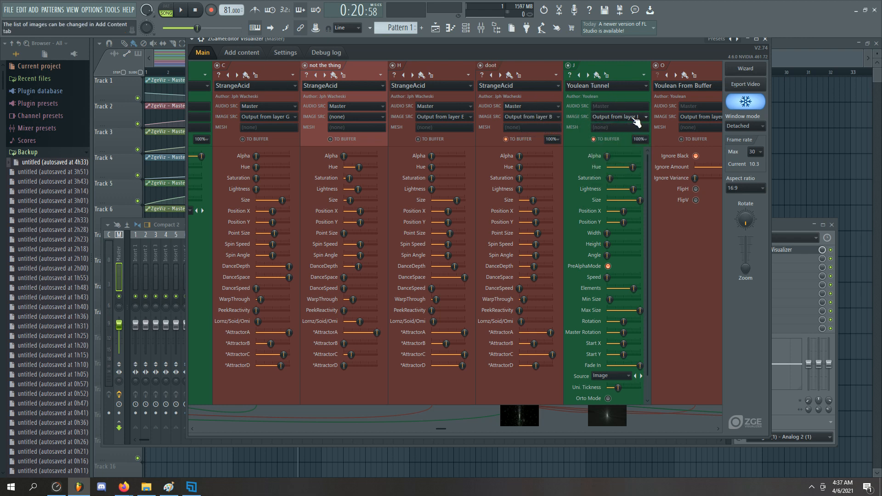
- Examine the BufferBlender layer K's settings and the image source options of the StrangeAcid layer L
drag(440, 432, 584, 431)
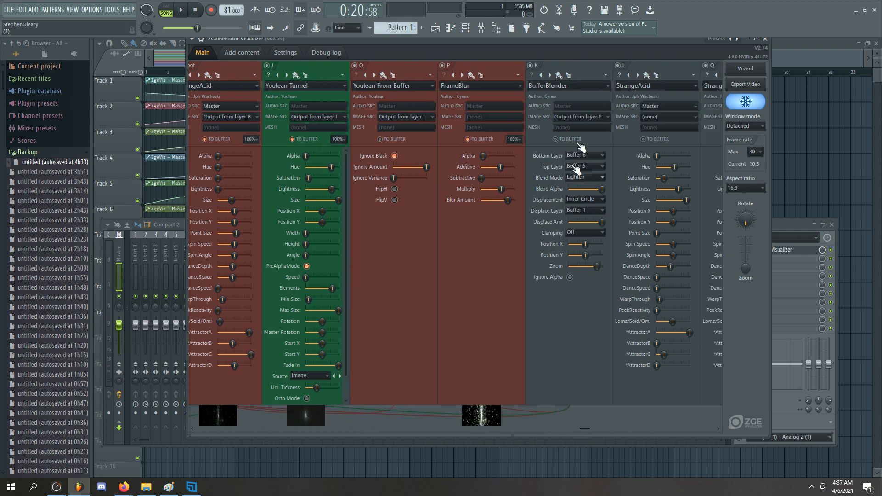
click(685, 117)
click(685, 114)
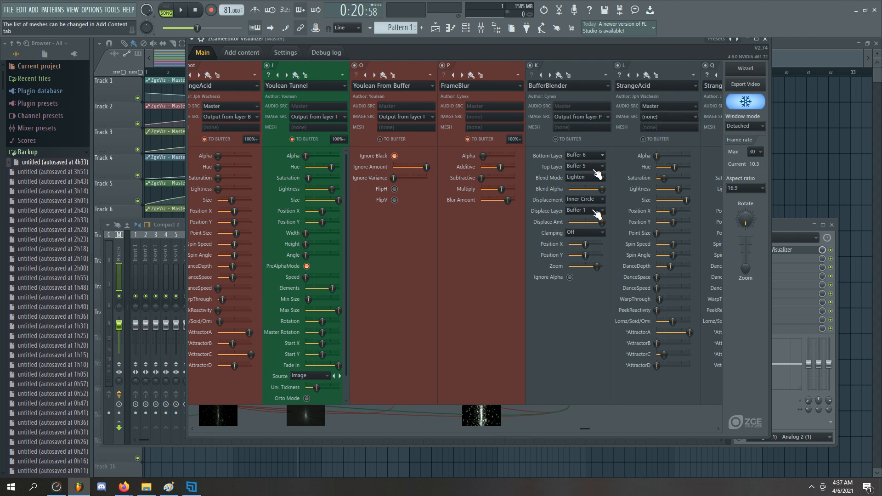
- Turn the buffer output of the first StrangeAcid layer A on and back off
drag(590, 432, 412, 430)
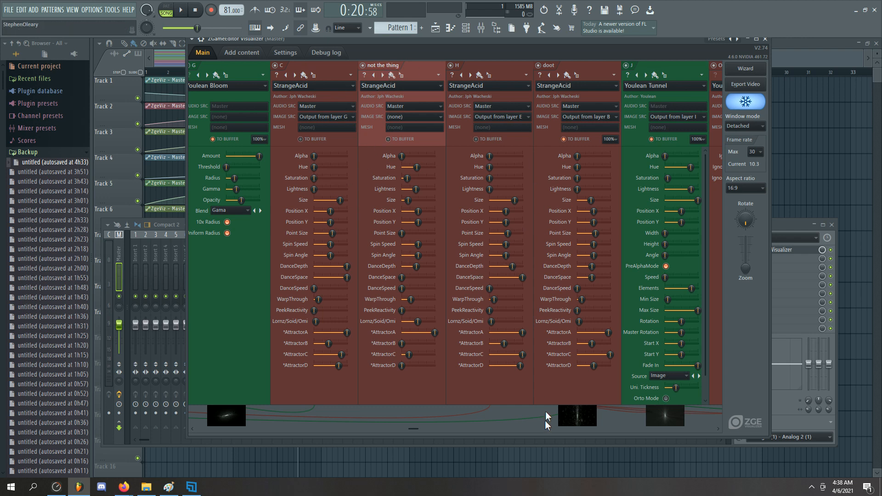
drag(413, 428, 197, 420)
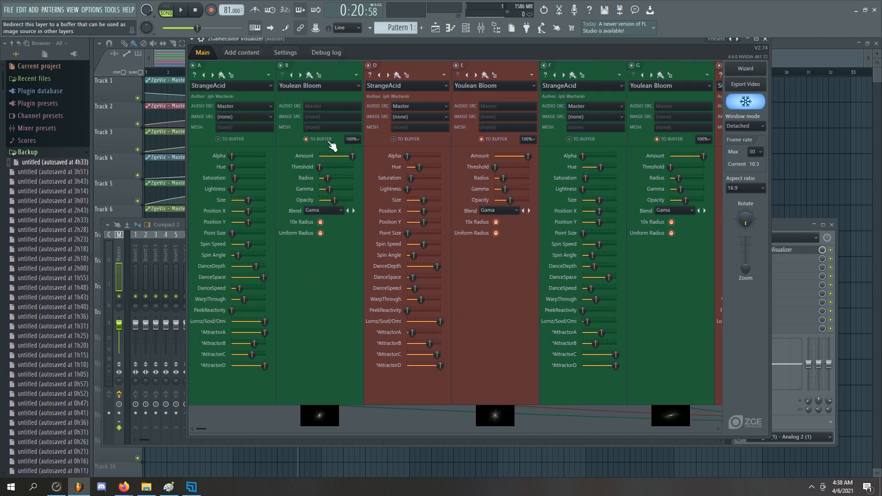
click(245, 140)
click(243, 139)
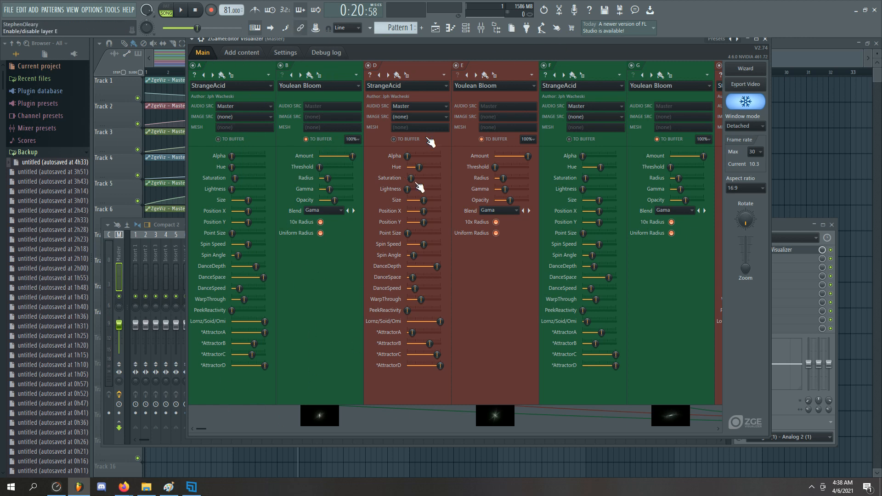
- Go to the BufferBlender layer K, briefly unfreeze the visualizer, and freeze it again
drag(203, 431, 636, 430)
click(757, 101)
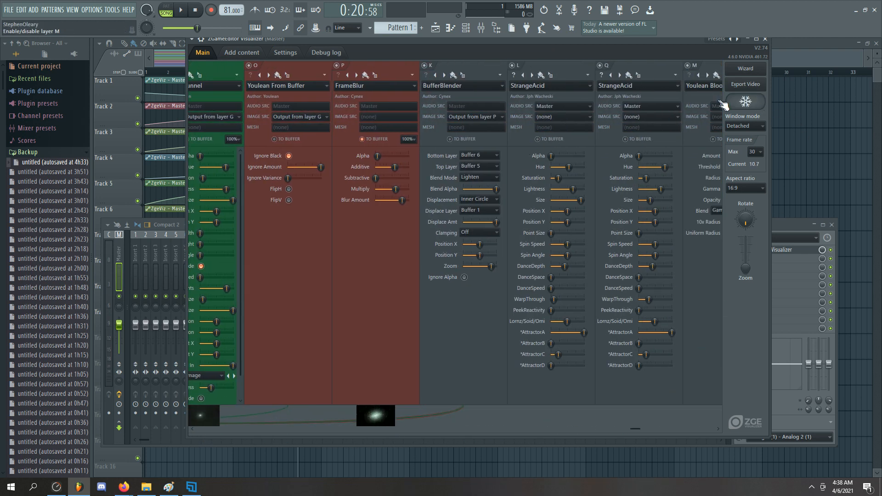
click(743, 101)
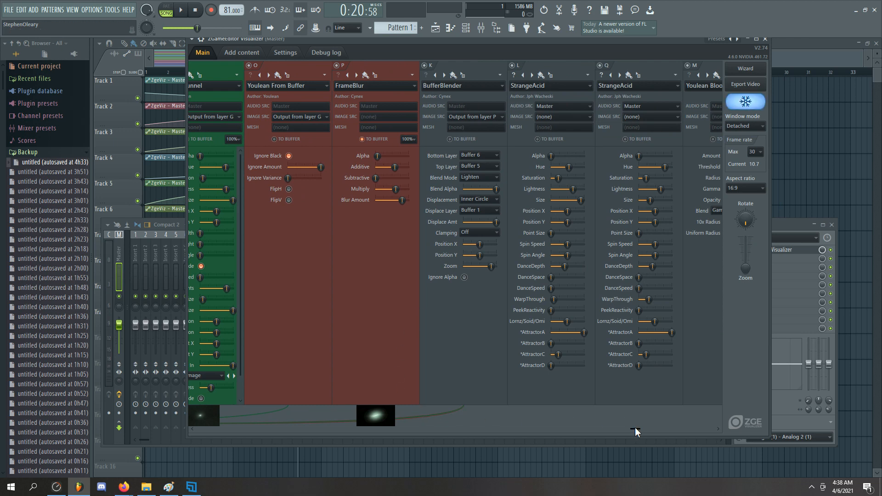
- Review the earlier layers, then set the empty layer S at the end of the chain to the Youlean From Buffer blend effect
drag(635, 431, 452, 428)
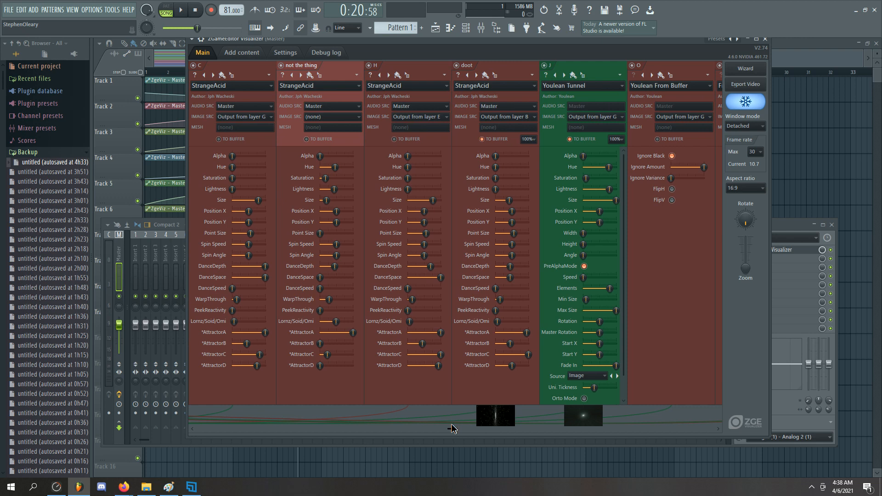
drag(452, 424, 717, 421)
click(665, 85)
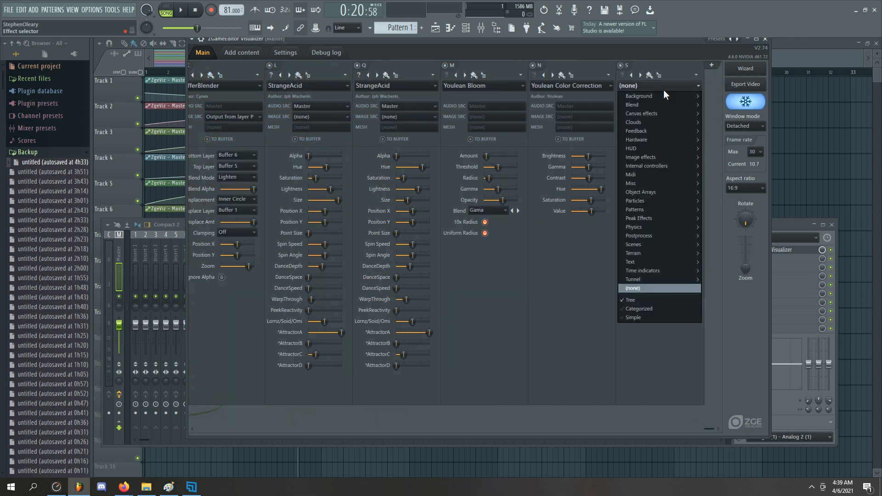
mouse_move(653, 108)
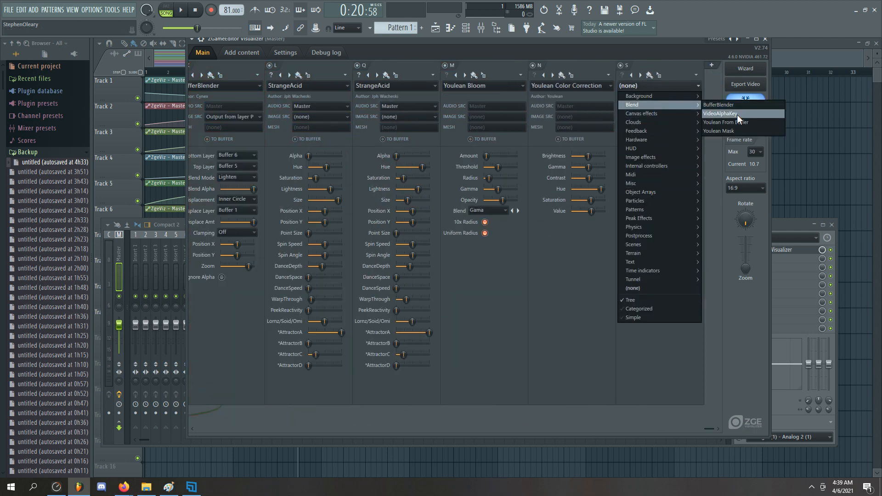
click(751, 122)
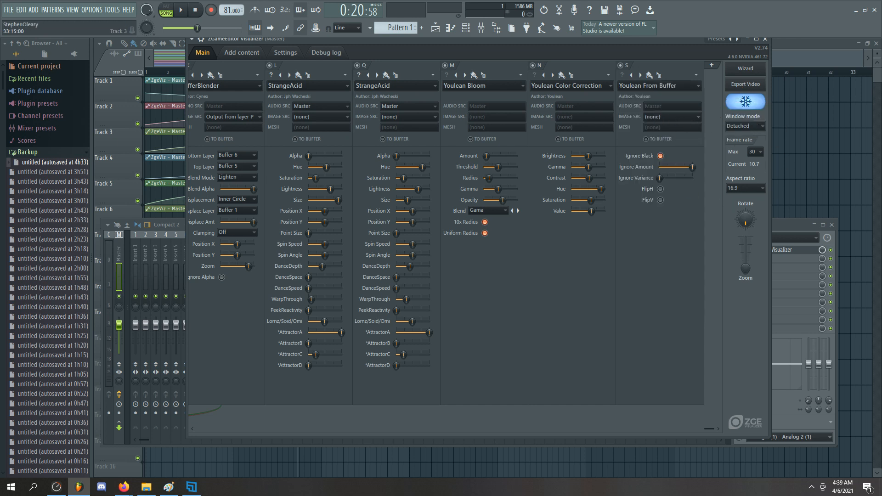
- Unfreeze the visualizer and set layer S's image source to the output from layer J
click(757, 99)
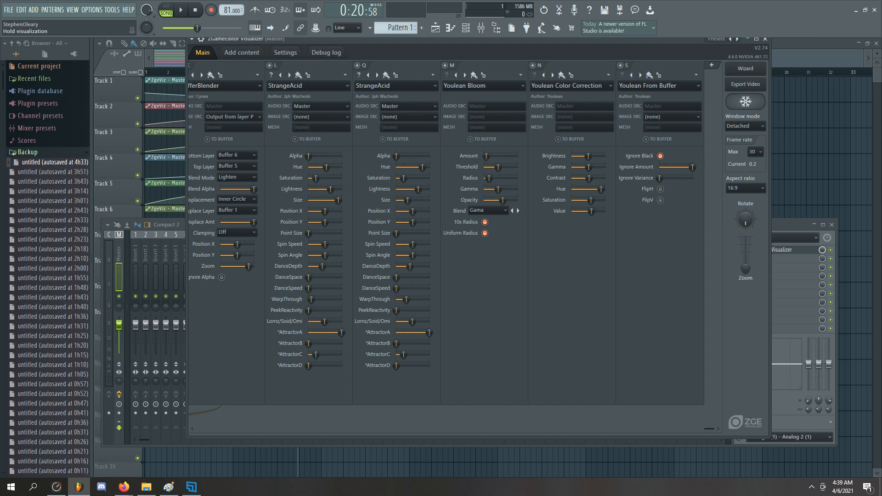
click(683, 118)
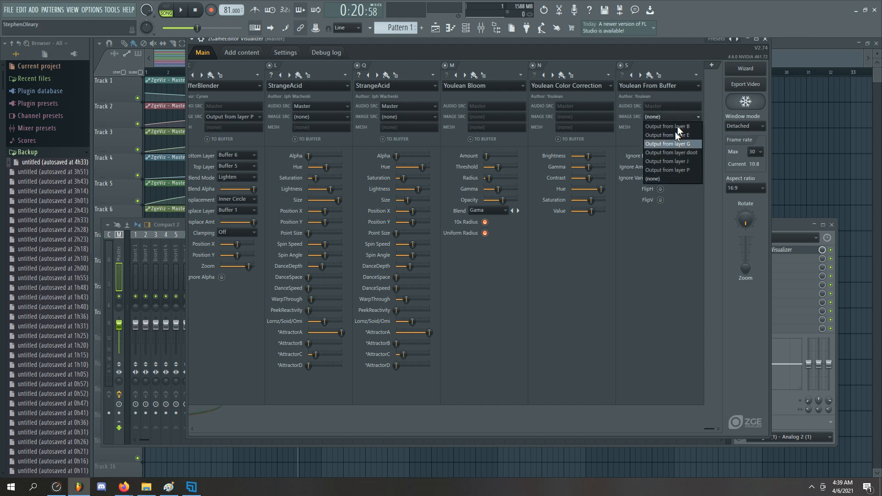
click(679, 161)
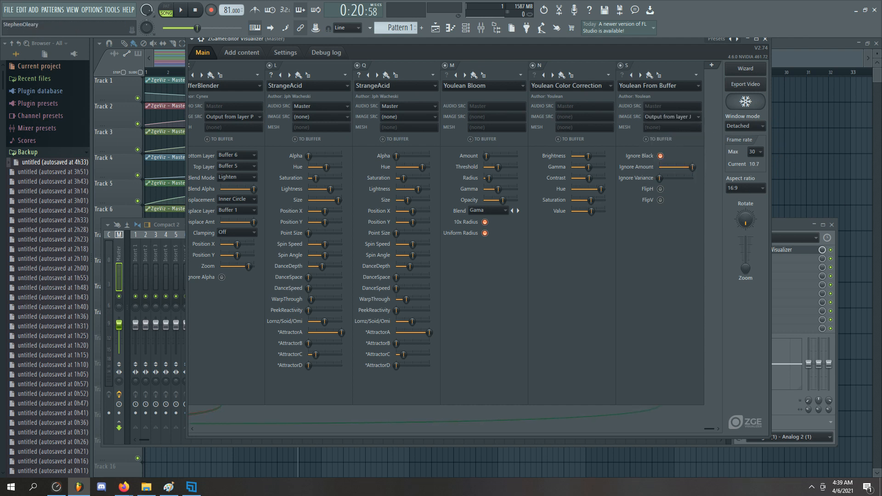
- Arrange the preview and the visualizer windows side by side so the layer settings stay accessible
drag(881, 207, 477, 77)
drag(625, 329, 768, 467)
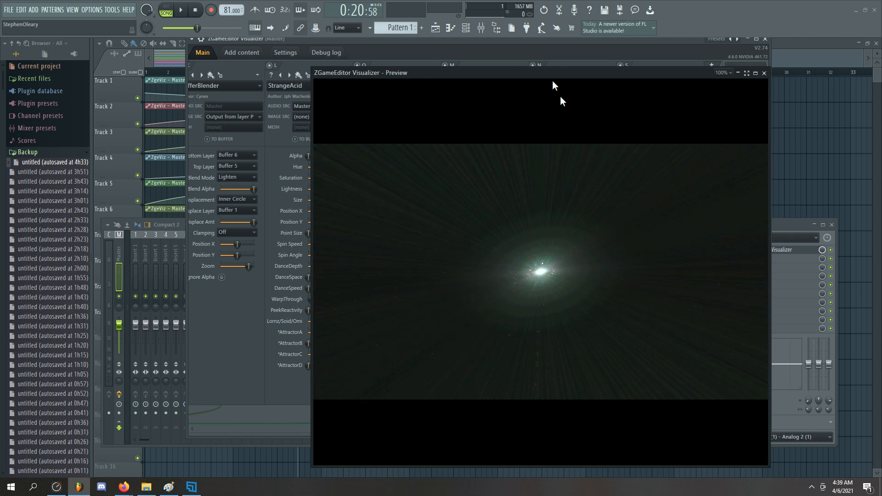
drag(555, 86, 708, 89)
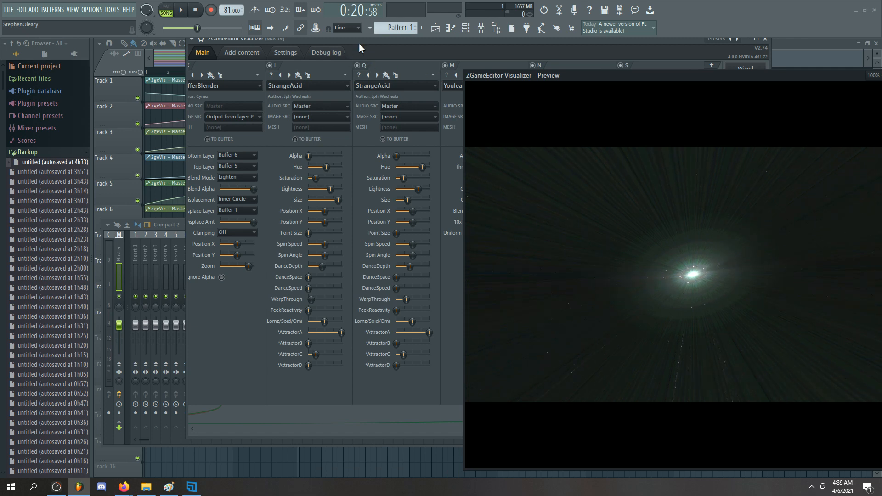
drag(564, 85, 687, 72)
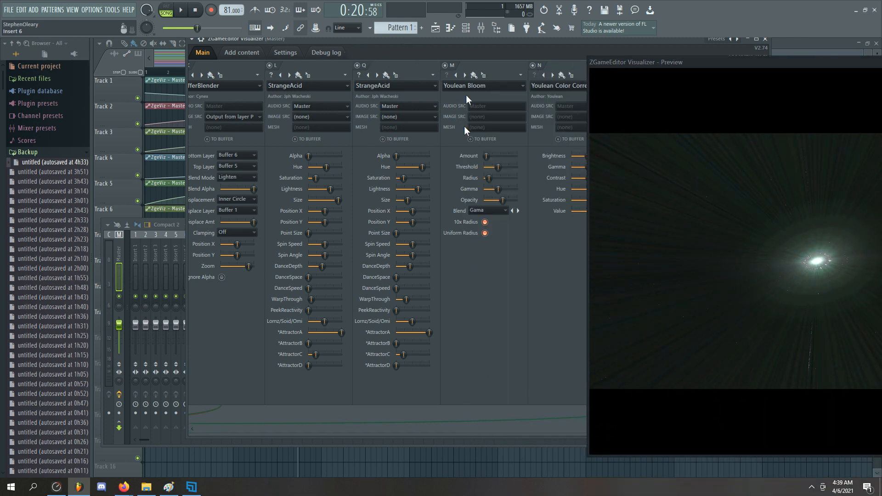
drag(458, 42, 297, 59)
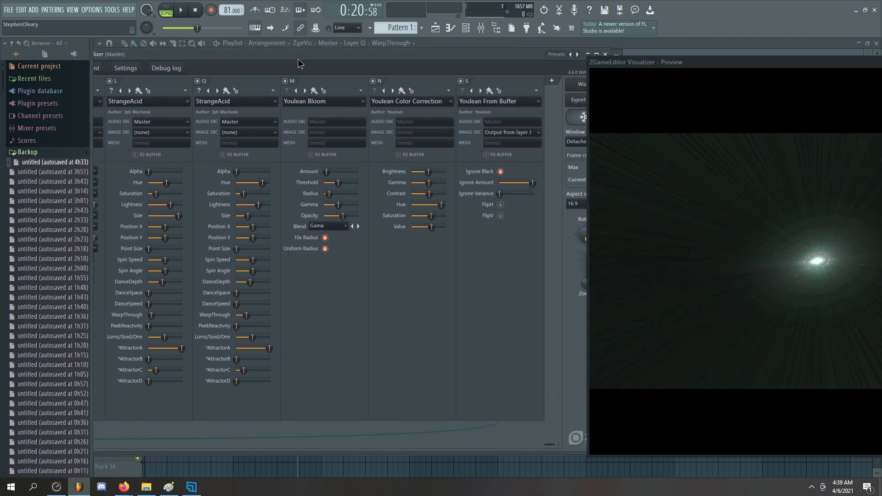
- Raise the Speed of the Youlean Tunnel layer J while watching the preview, and return it to 0%
drag(550, 444, 320, 430)
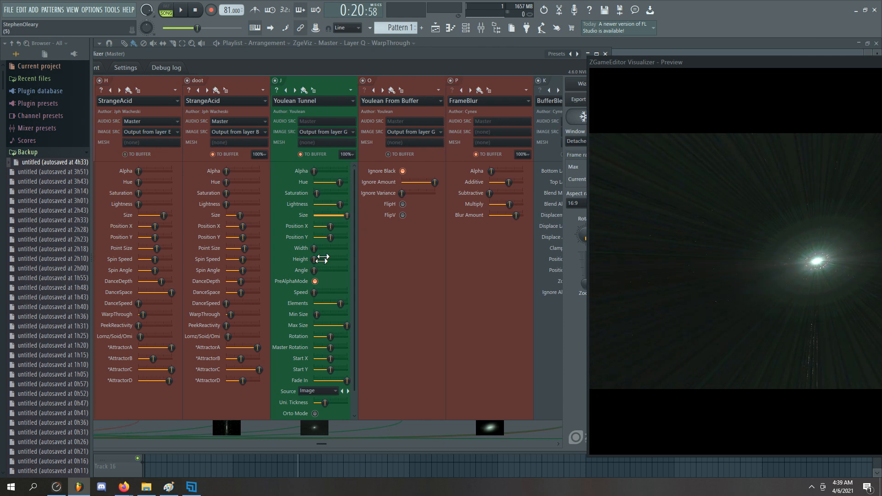
drag(314, 292, 336, 292)
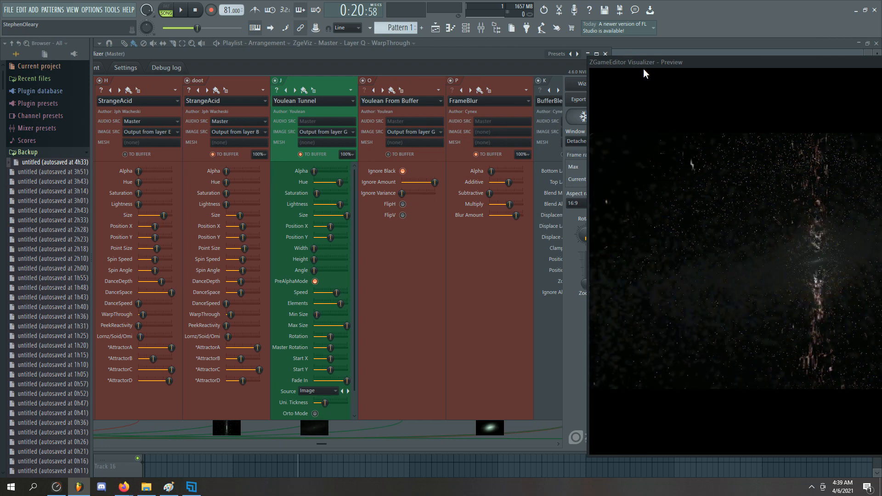
drag(648, 64, 481, 54)
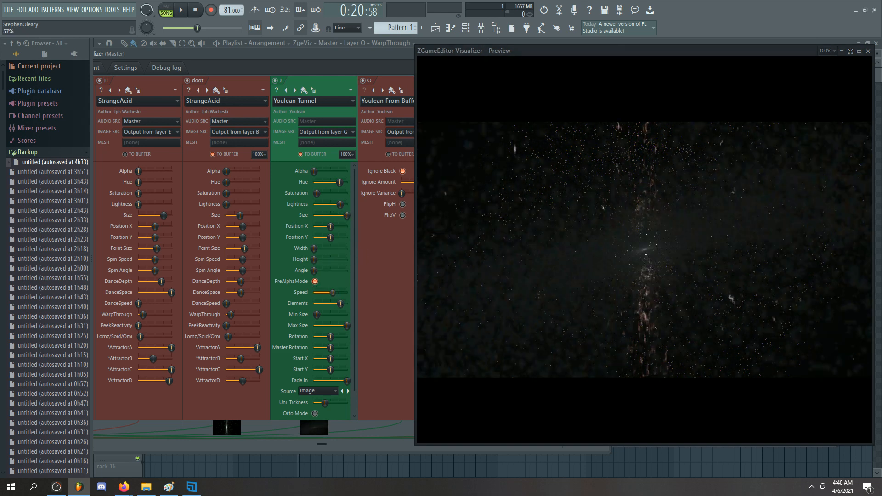
drag(336, 292, 315, 292)
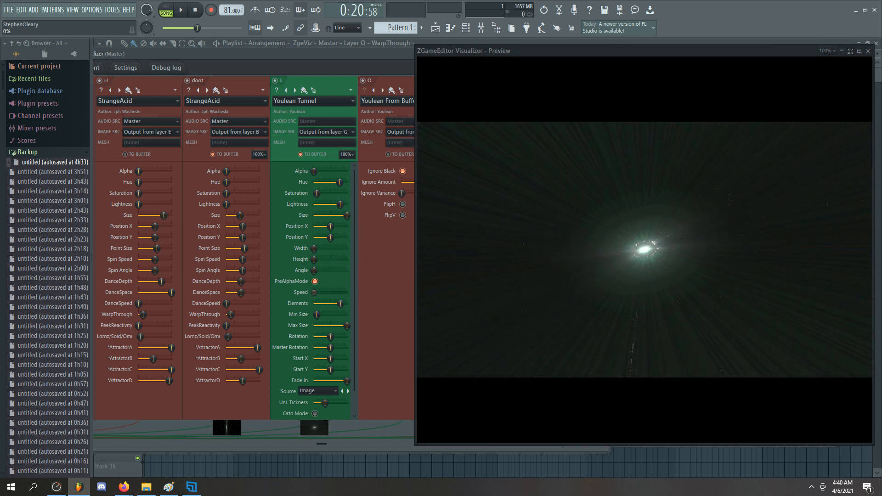
- Turn the Youlean Tunnel's PreAlphaMode off and on again, and briefly raise its Speed before resetting it to zero
click(317, 282)
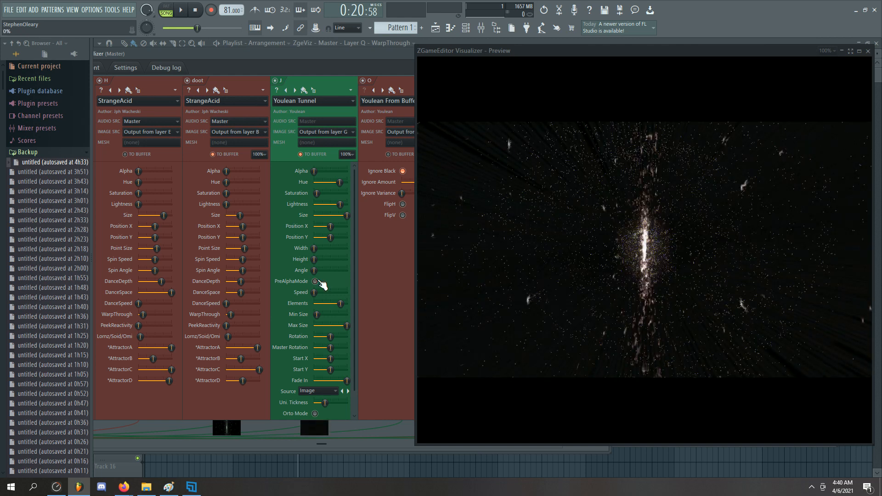
click(317, 282)
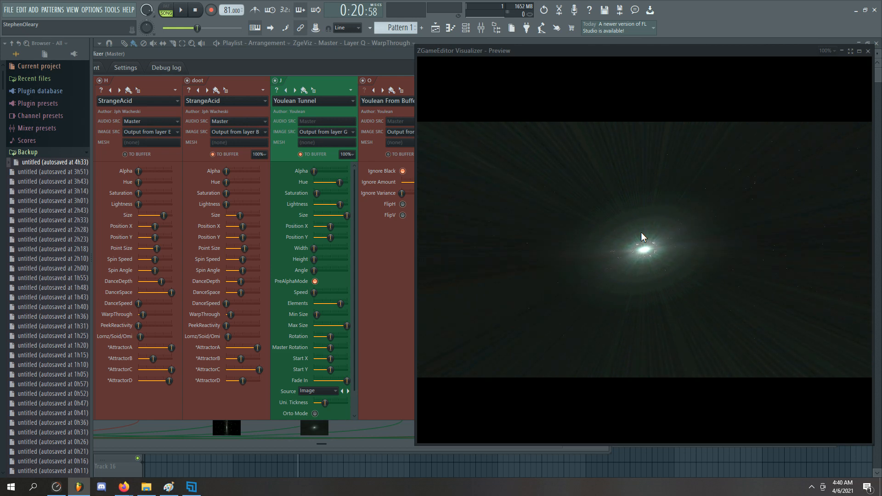
mouse_move(315, 292)
mouse_down()
mouse_move(334, 292)
mouse_move(324, 293)
mouse_up()
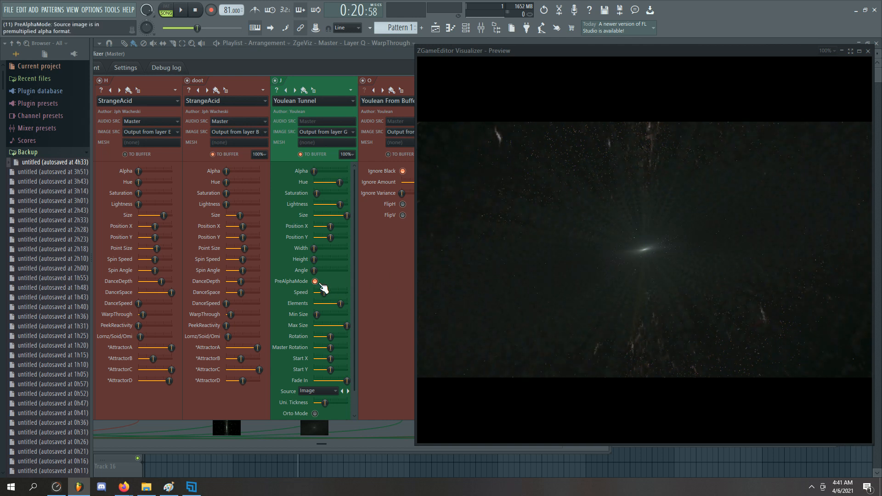
drag(324, 292, 314, 293)
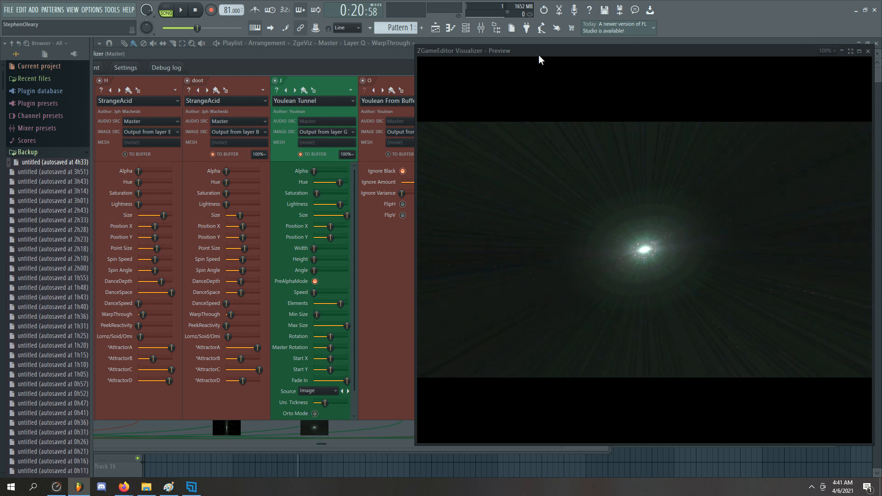
- Move the preview out of the way and disable the Youlean From Buffer layer S
drag(538, 52, 881, 52)
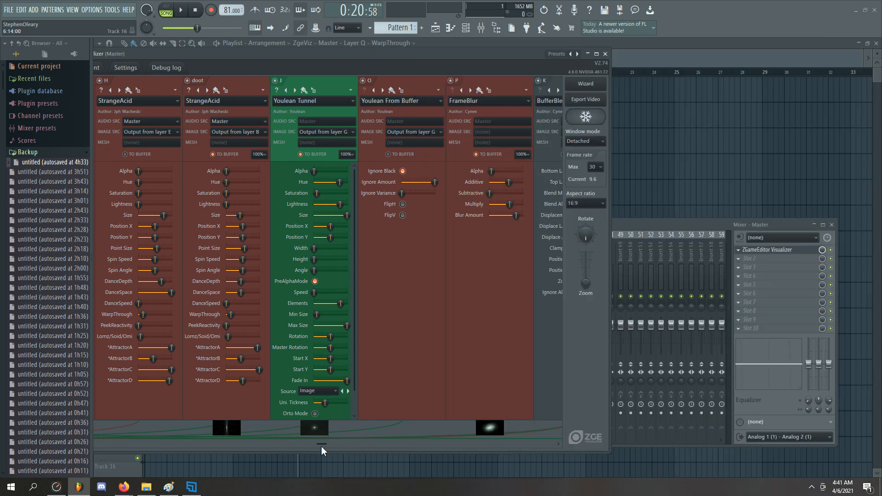
drag(322, 444, 540, 449)
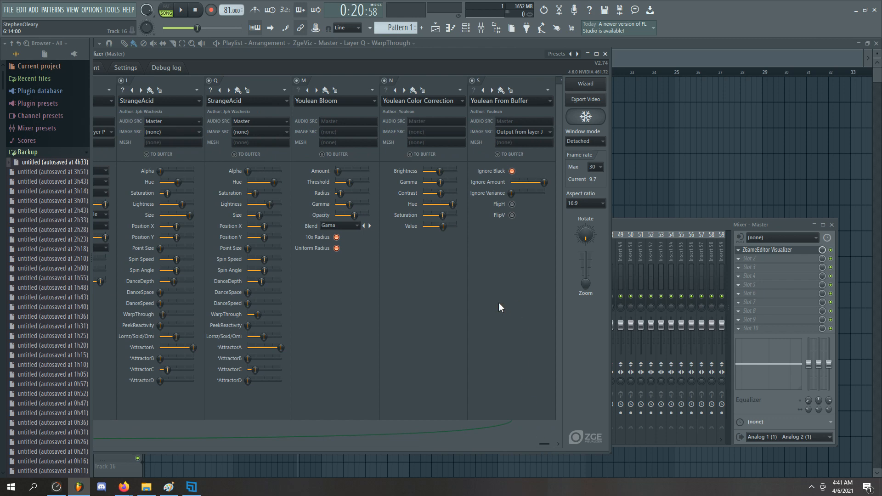
click(473, 81)
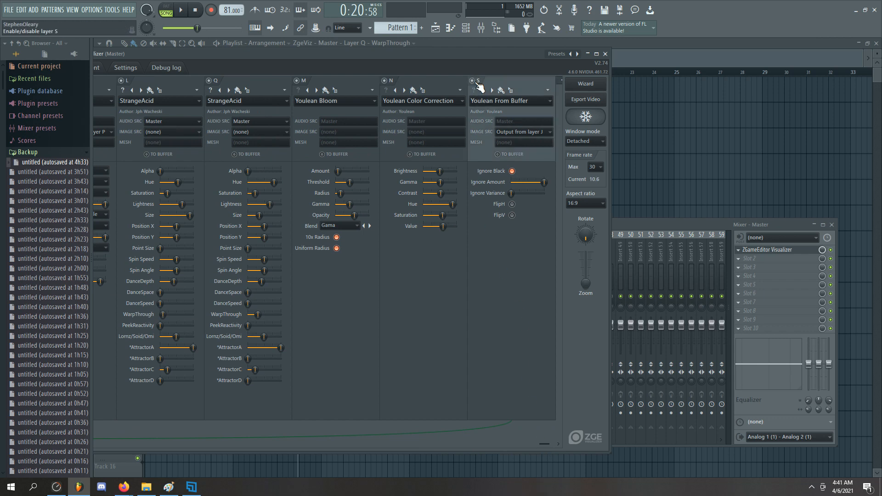
- Bring the preview into view, advance the song position to 0:26:70, and move the preview aside
drag(818, 74, 506, 65)
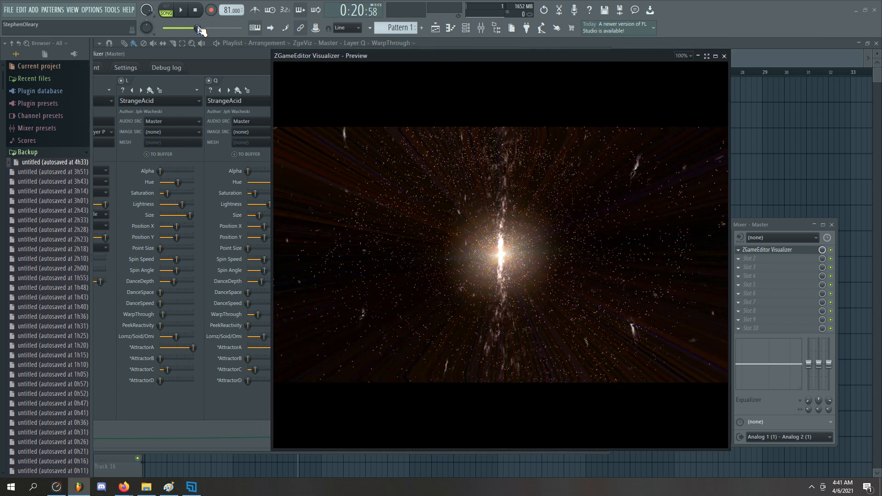
mouse_move(197, 28)
mouse_down()
mouse_move(173, 28)
mouse_move(225, 28)
mouse_move(207, 28)
mouse_up()
drag(390, 56, 783, 115)
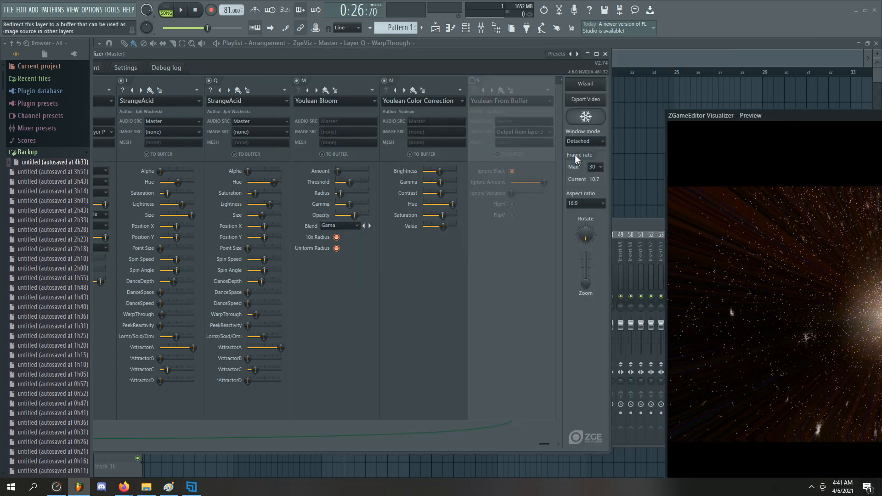
- Freeze the visualizer and play the rendered video big vbang.mp4 from the zgame renders folder in File Explorer
click(586, 117)
click(146, 487)
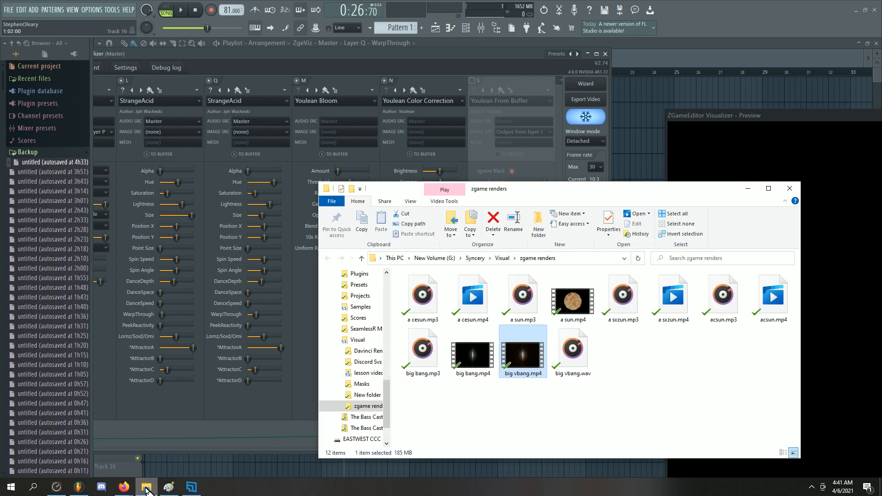
double_click(523, 352)
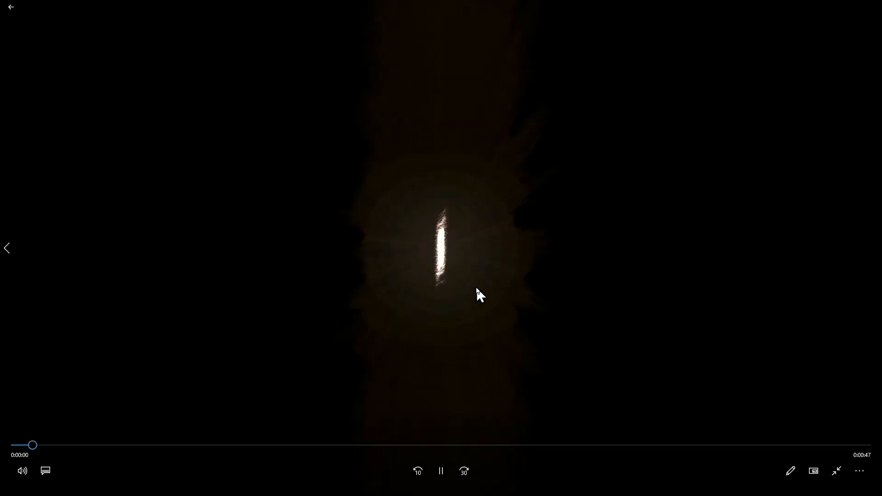
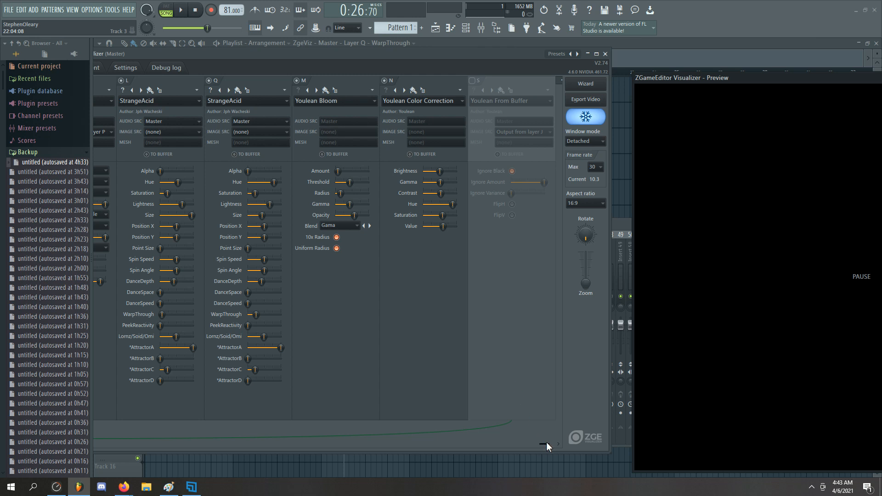
- Examine the whole layer chain from the first StrangeAcid layer A through to the disabled layer S
drag(547, 442, 522, 431)
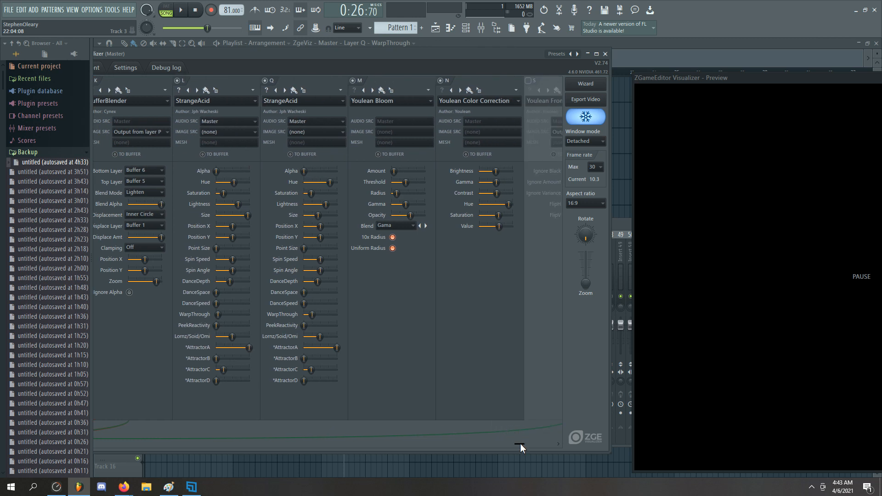
drag(520, 444, 60, 396)
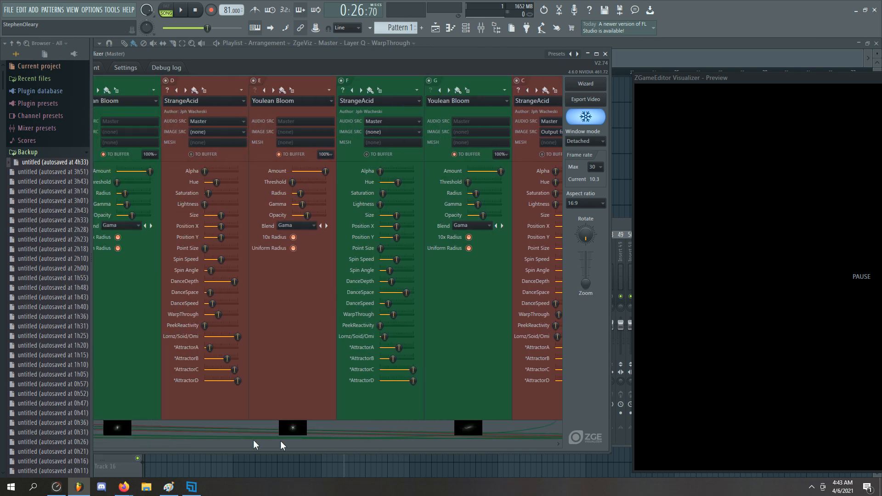
drag(327, 58, 409, 58)
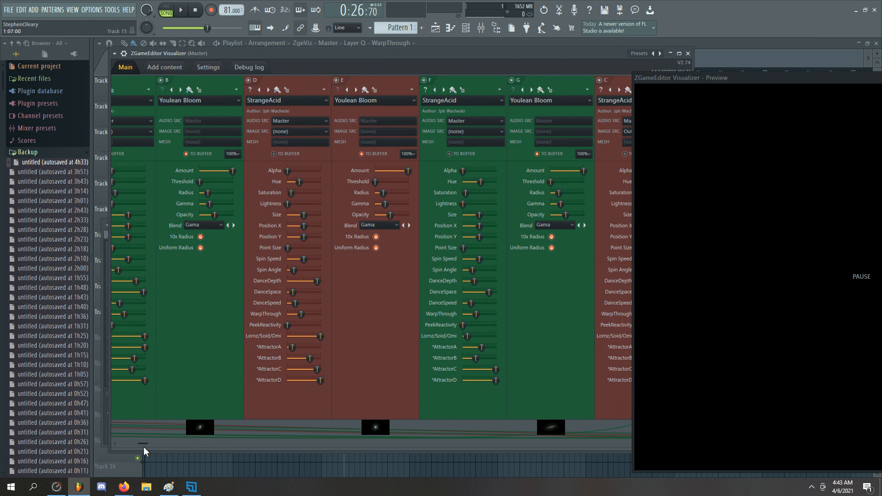
scroll(143, 447, left, 1)
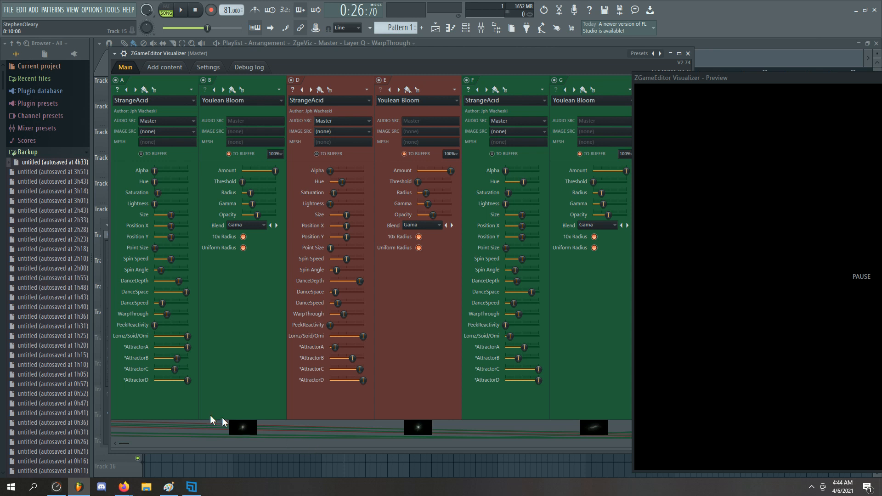
mouse_move(120, 445)
mouse_down()
mouse_move(136, 444)
mouse_move(109, 445)
mouse_up()
mouse_move(341, 52)
mouse_down()
mouse_move(347, 58)
mouse_move(333, 58)
mouse_up()
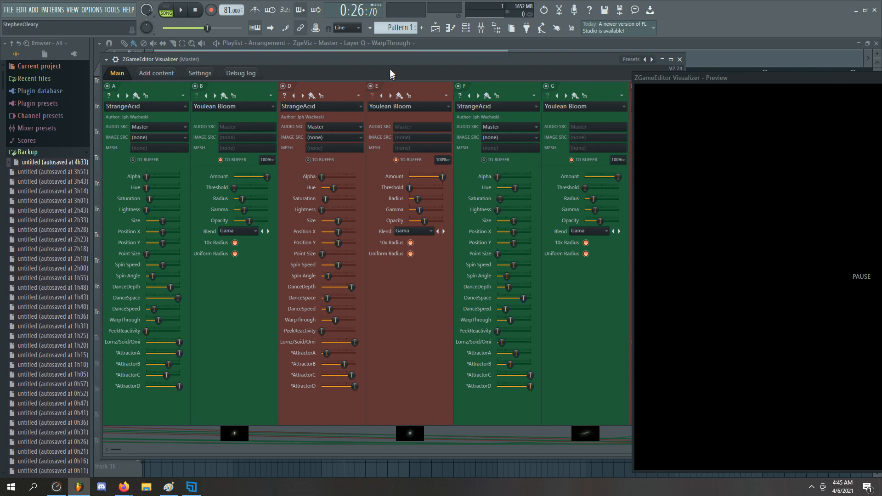
drag(391, 59, 396, 71)
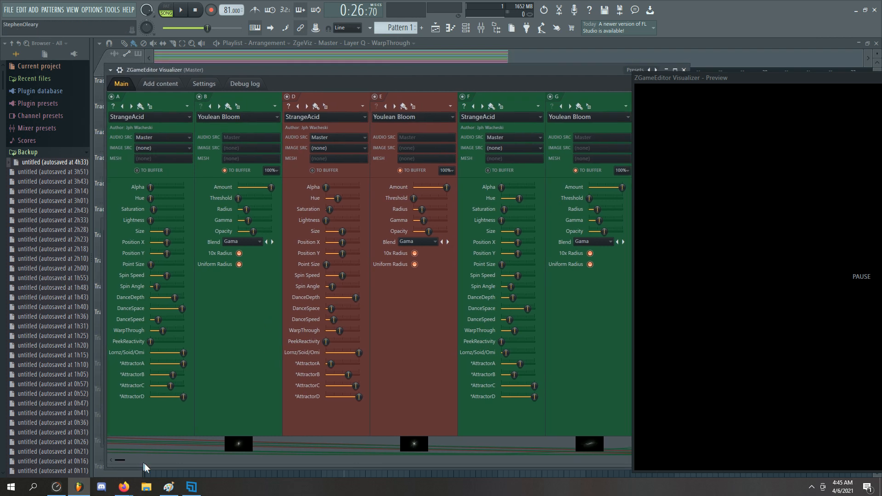
drag(122, 460, 584, 459)
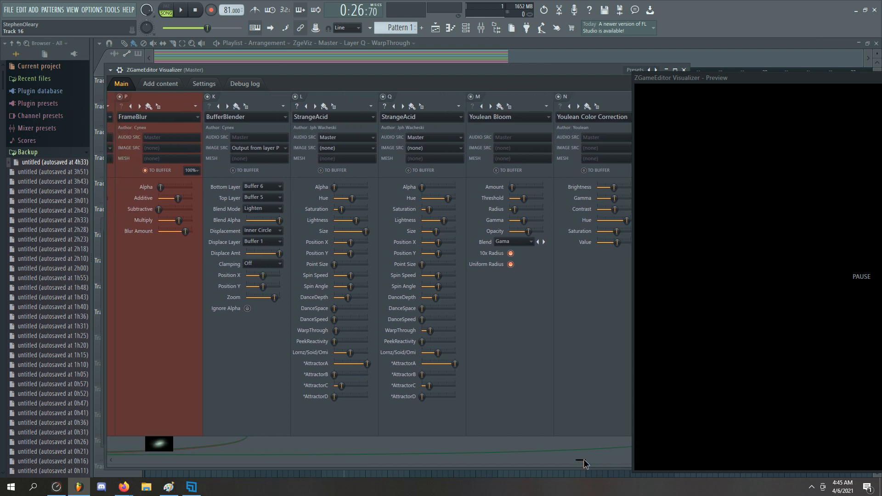
drag(584, 459, 640, 464)
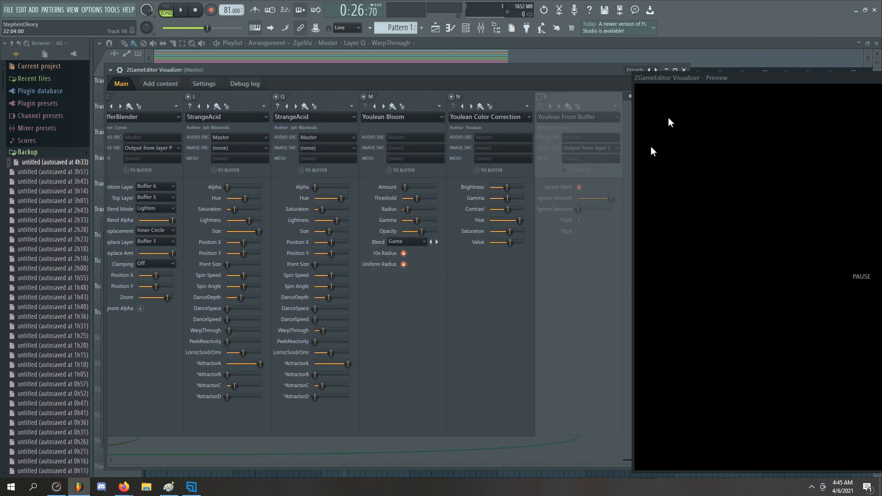
- Close the zgame renders folder window, place the preview over the layers and unfreeze the visualizer
drag(738, 81, 691, 58)
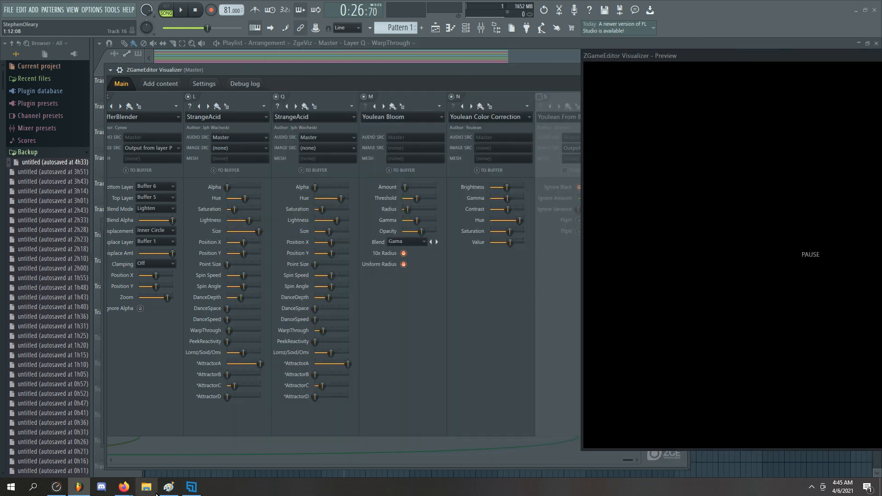
click(148, 488)
click(789, 189)
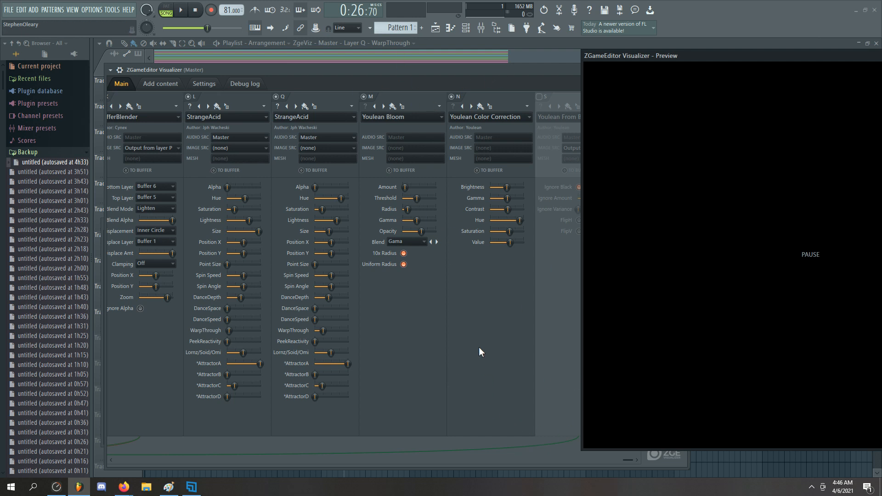
drag(706, 53, 265, 62)
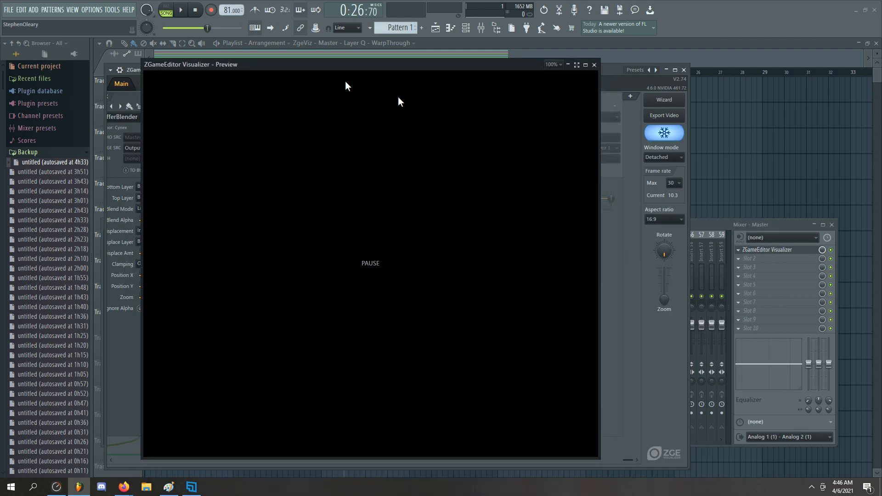
click(672, 135)
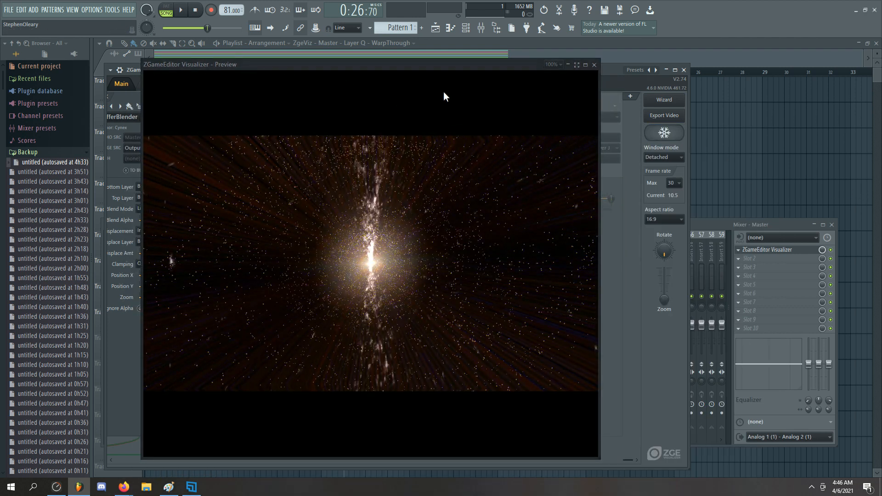